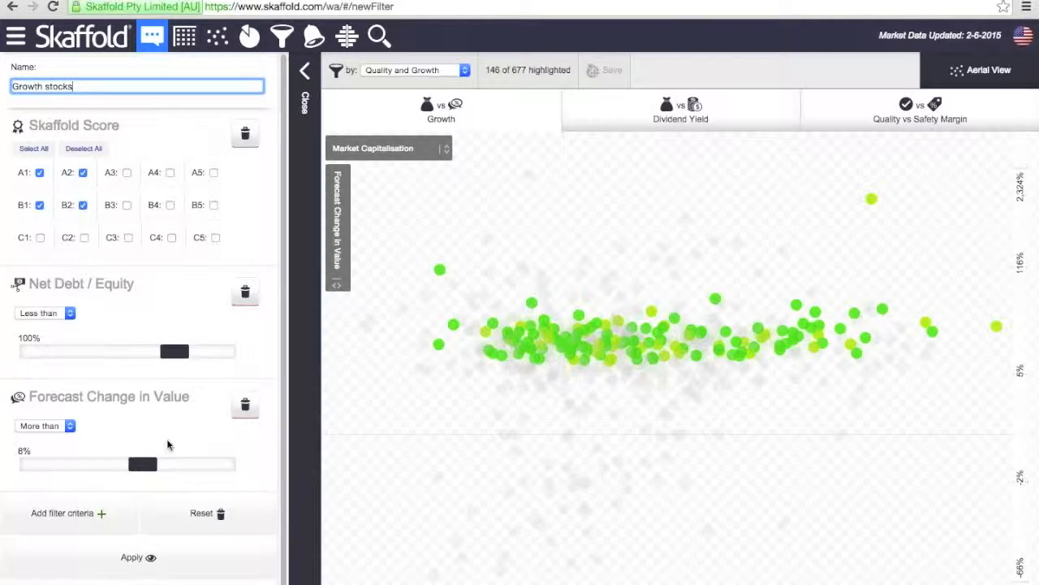
Step: Add a Forecast Return on Equity criterion of more than 10% to the Growth stocks filter
{"action": "left_click", "coordinate": [118, 508]}
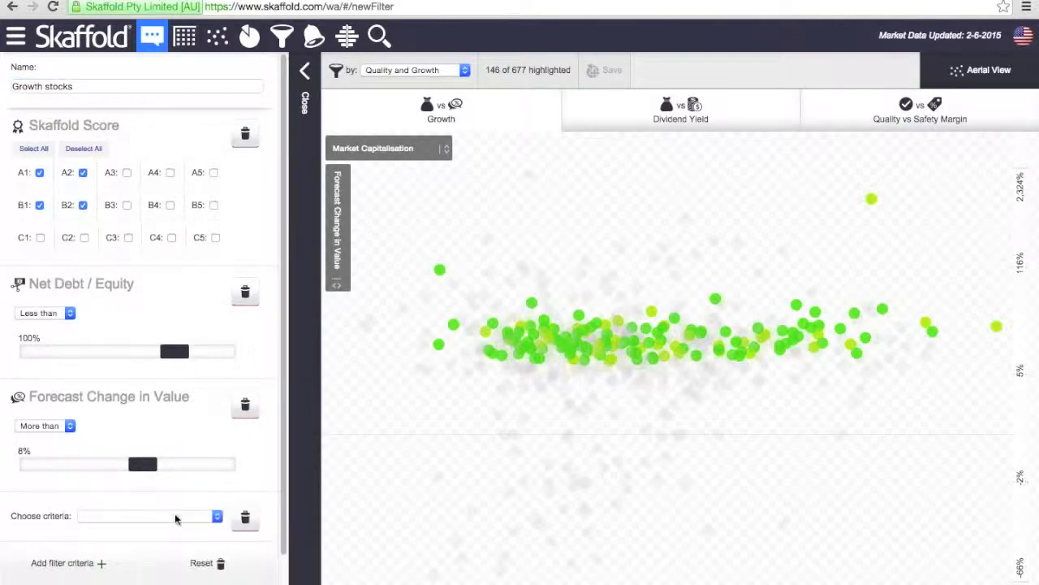
{"action": "left_click", "coordinate": [185, 519]}
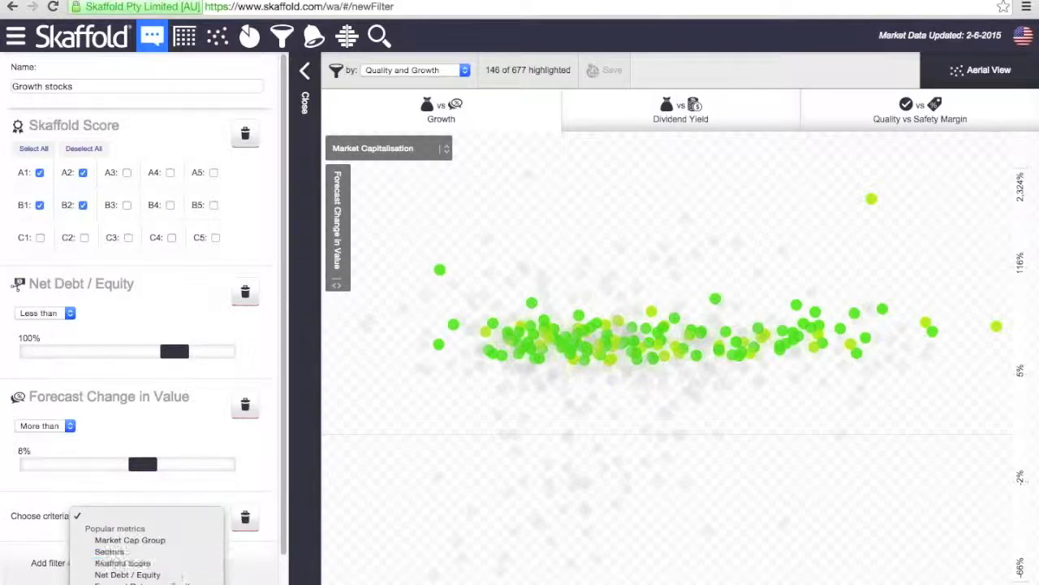
{"action": "left_click", "coordinate": [167, 562]}
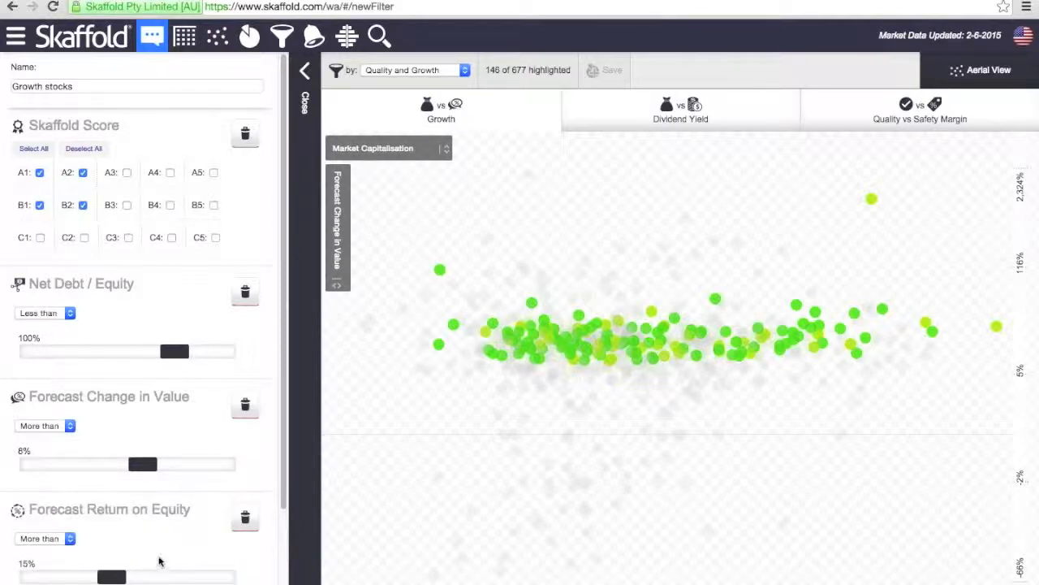
{"action": "left_click_drag", "start_coordinate": [108, 575], "coordinate": [96, 579]}
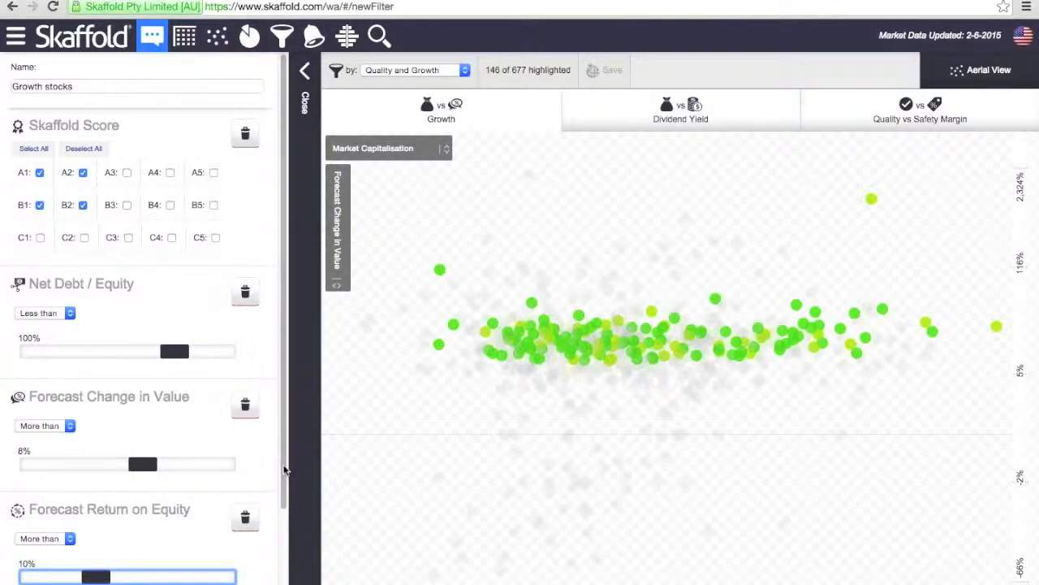
Step: Add the Forecast EPS Growth (1 year) metric as another criterion of the filter
{"action": "scroll", "coordinate": [278, 567], "scroll_direction": "down", "scroll_amount": 1}
{"action": "scroll", "coordinate": [278, 567], "scroll_direction": "down", "scroll_amount": 3}
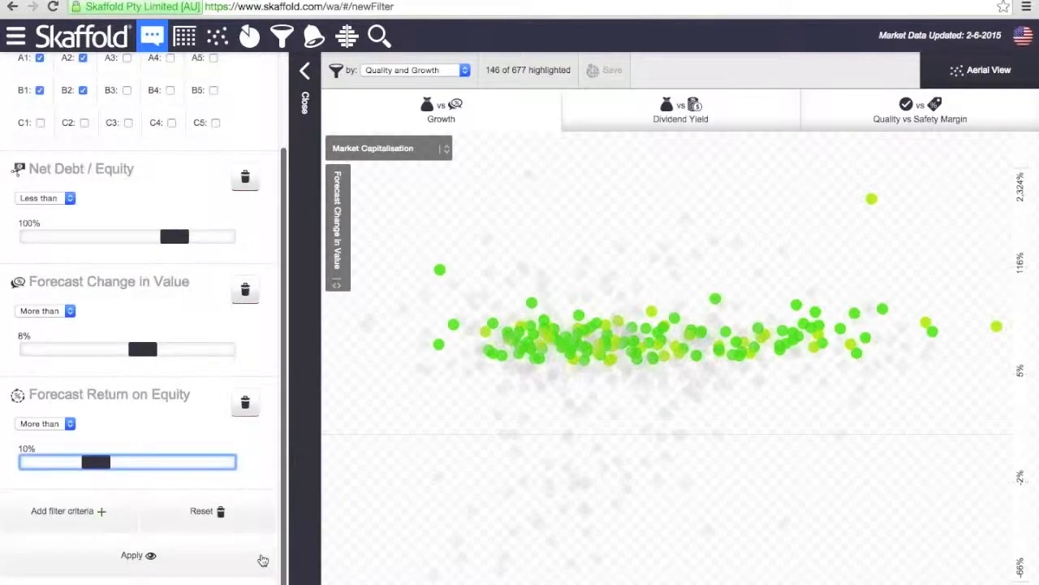
{"action": "scroll", "coordinate": [119, 502], "scroll_direction": "down", "scroll_amount": 1}
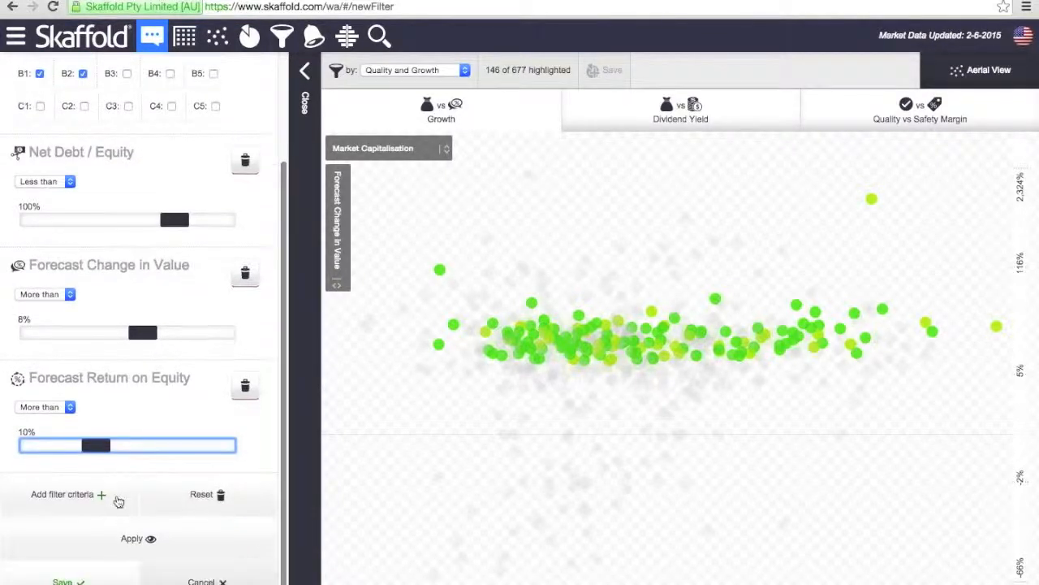
{"action": "left_click", "coordinate": [119, 501]}
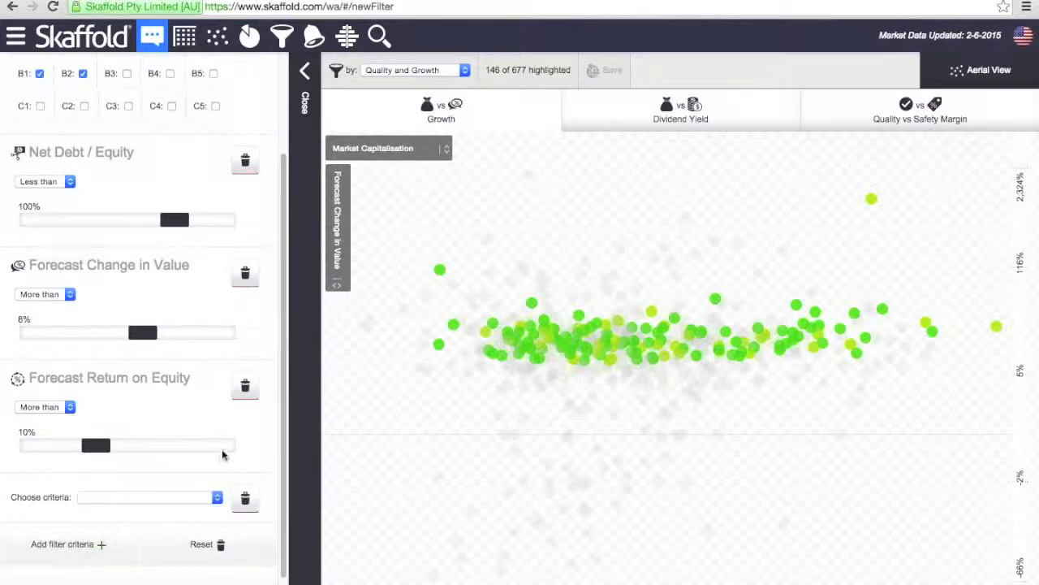
{"action": "scroll", "coordinate": [282, 418], "scroll_direction": "down", "scroll_amount": 2}
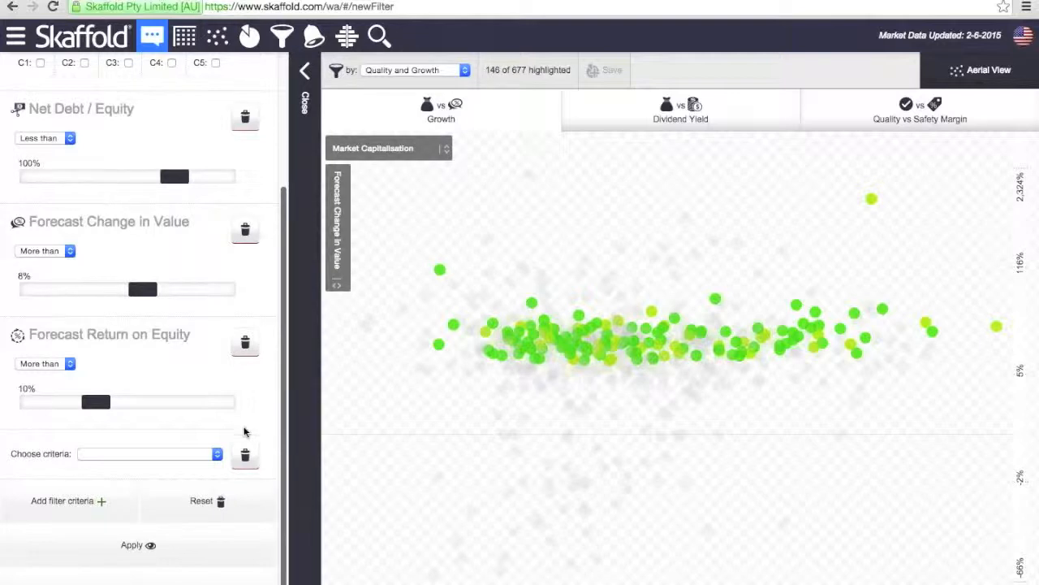
{"action": "left_click", "coordinate": [218, 454]}
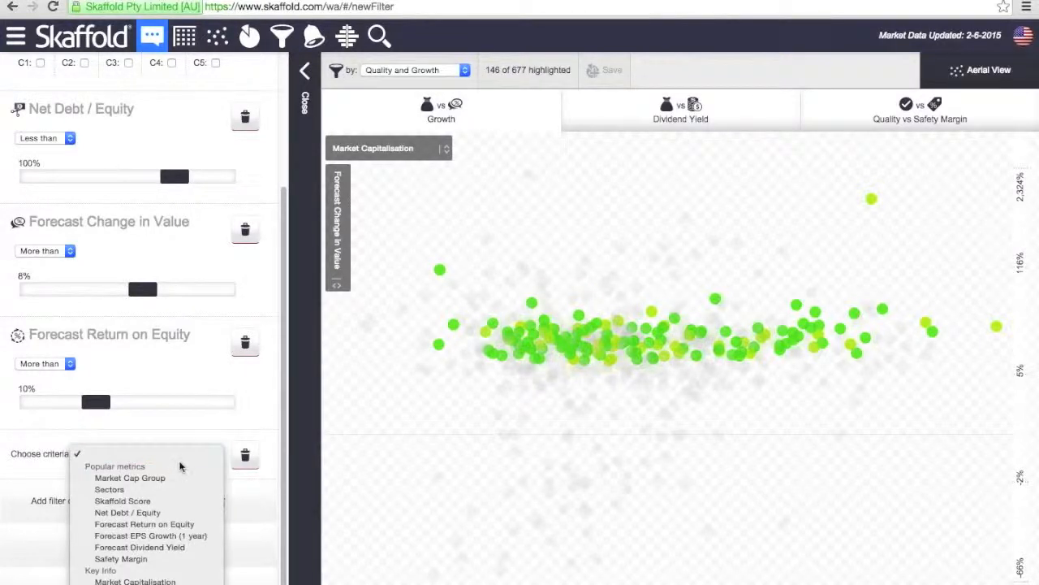
{"action": "scroll", "coordinate": [180, 467], "scroll_direction": "down", "scroll_amount": 4}
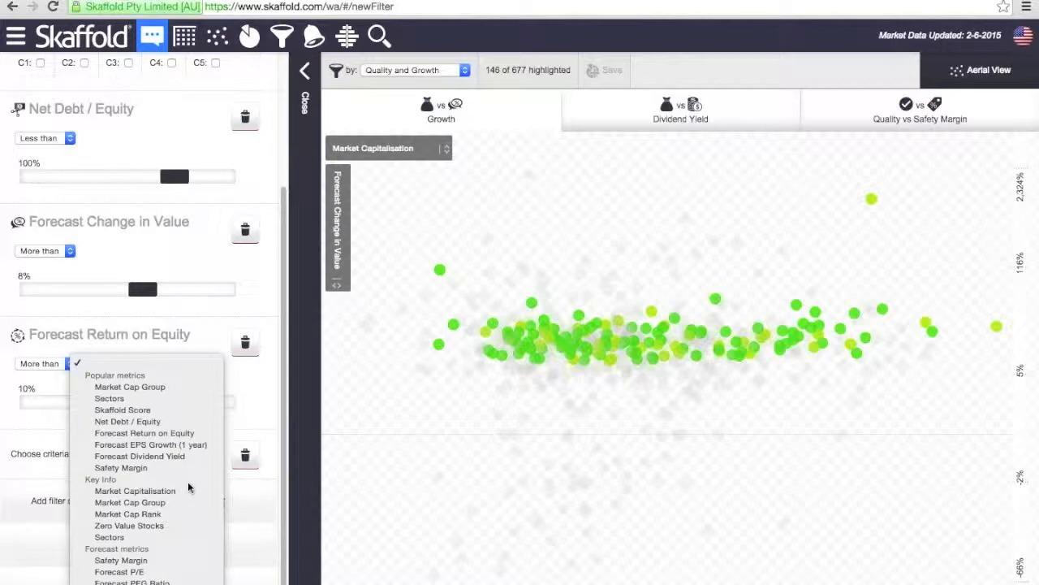
{"action": "scroll", "coordinate": [187, 487], "scroll_direction": "down", "scroll_amount": 3}
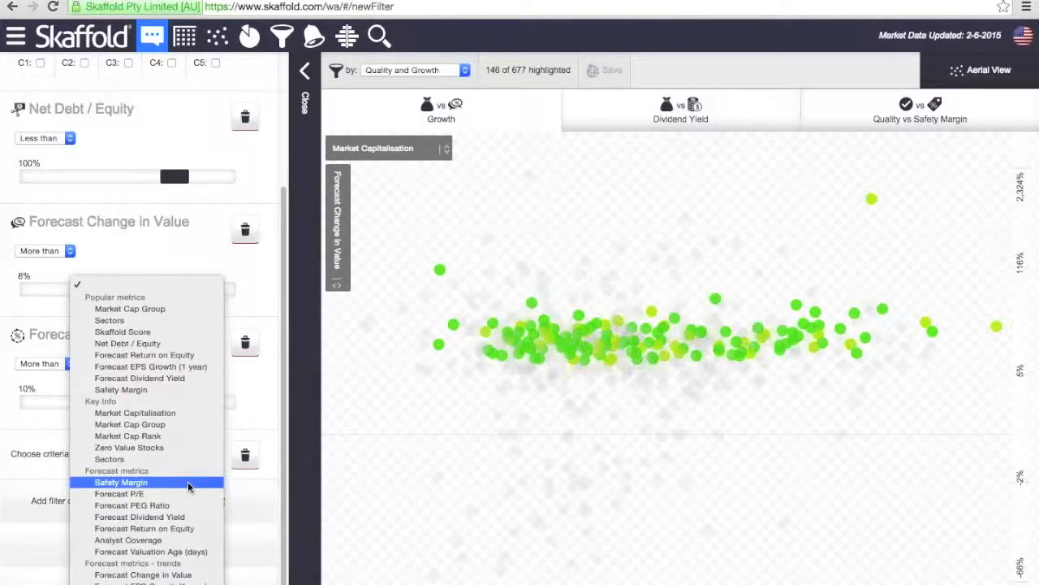
{"action": "scroll", "coordinate": [183, 531], "scroll_direction": "down", "scroll_amount": 2}
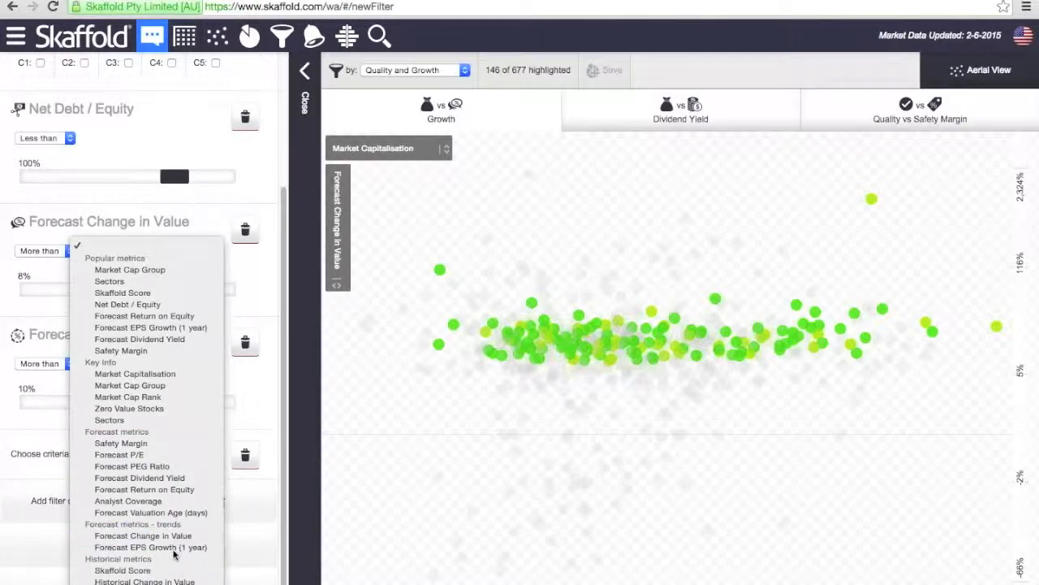
{"action": "left_click", "coordinate": [173, 554]}
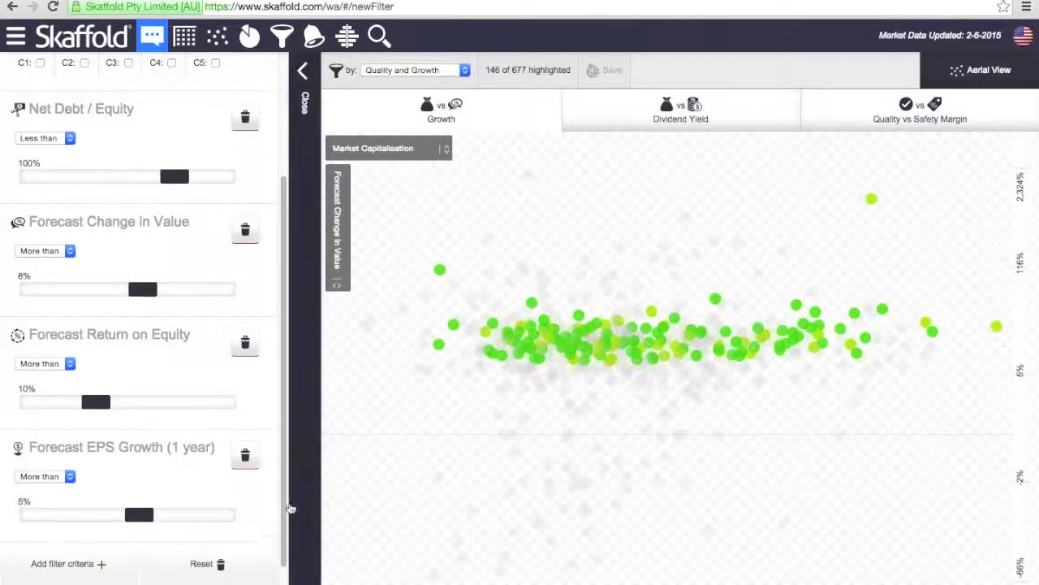
Step: Apply the Growth stocks filter with its new criteria to the aerial view
{"action": "scroll", "coordinate": [158, 540], "scroll_direction": "down", "scroll_amount": 1}
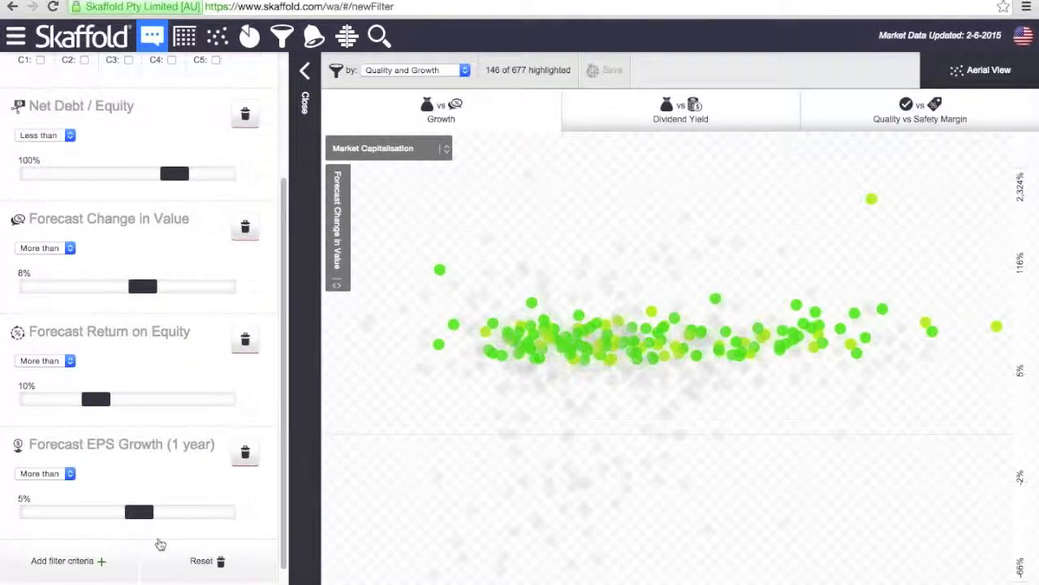
{"action": "scroll", "coordinate": [160, 544], "scroll_direction": "down", "scroll_amount": 2}
{"action": "left_click", "coordinate": [145, 560]}
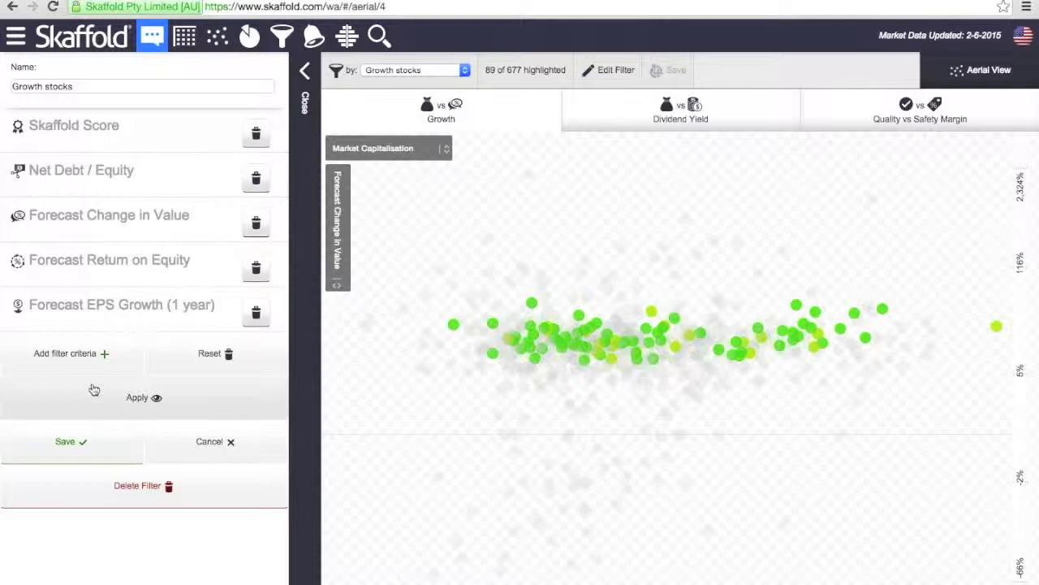
Step: Add a Safety Margin criterion of more than -55% to the Growth stocks filter
{"action": "left_click", "coordinate": [96, 358]}
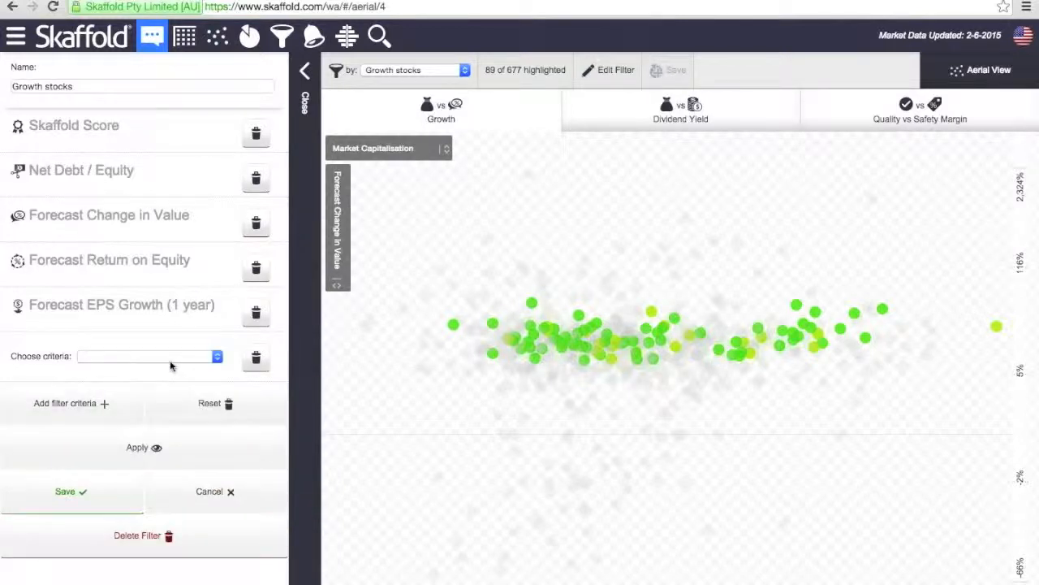
{"action": "left_click", "coordinate": [174, 359]}
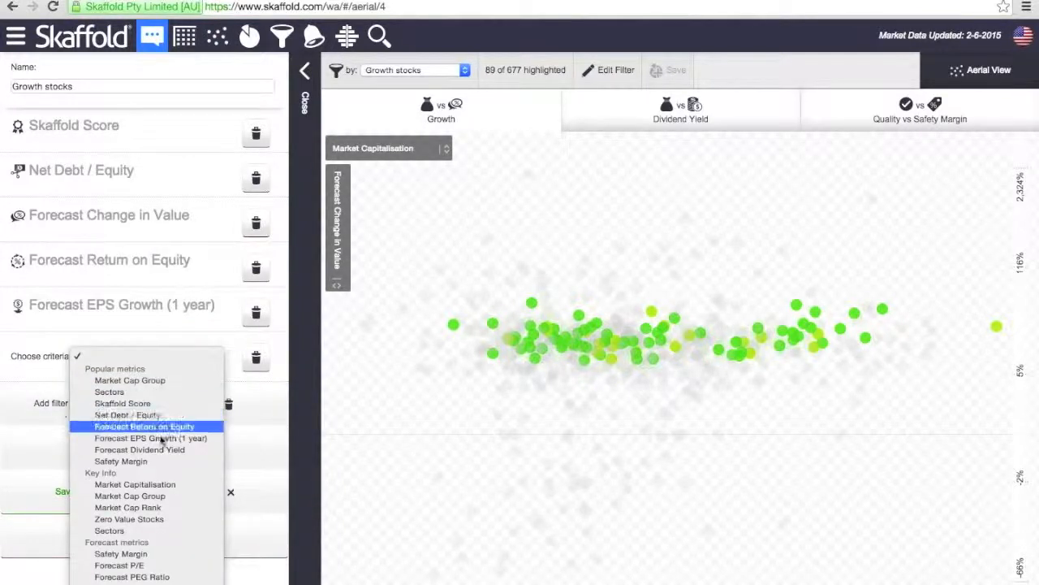
{"action": "left_click", "coordinate": [156, 461]}
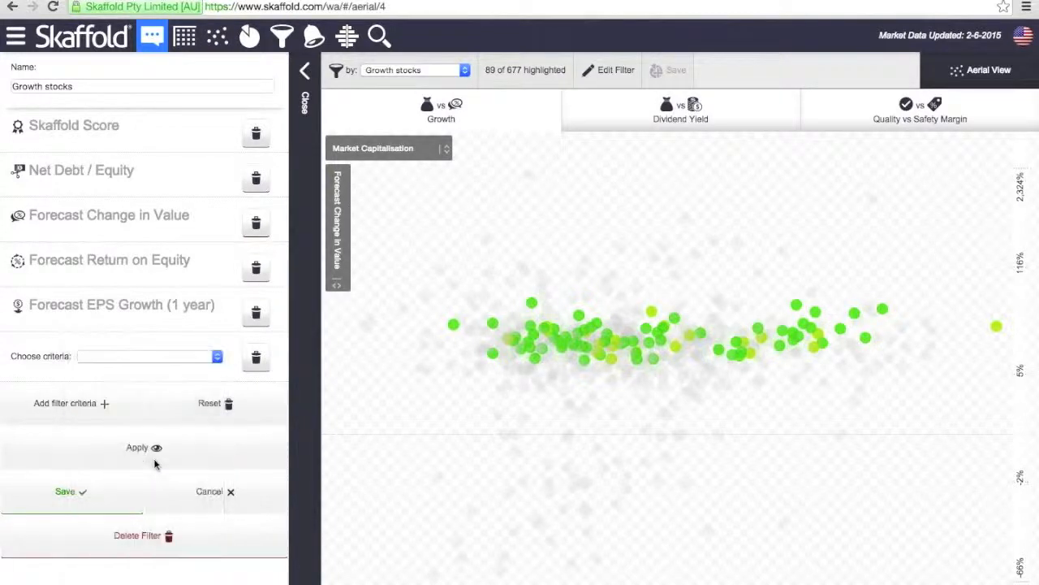
{"action": "left_click_drag", "start_coordinate": [127, 417], "coordinate": [61, 423]}
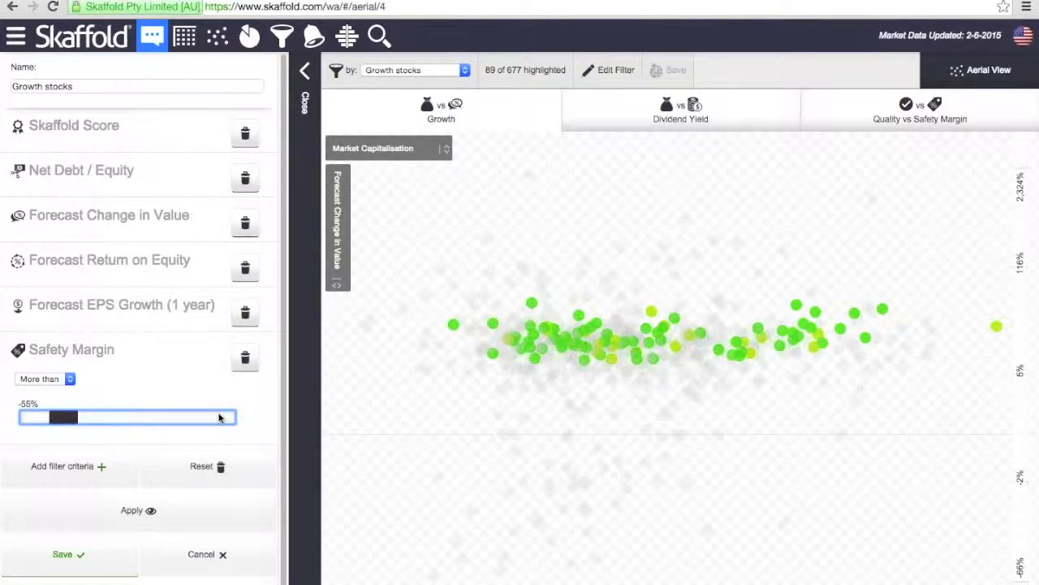
Step: Apply the updated Growth stocks filter, go through its criteria and save it
{"action": "scroll", "coordinate": [274, 445], "scroll_direction": "down", "scroll_amount": 1}
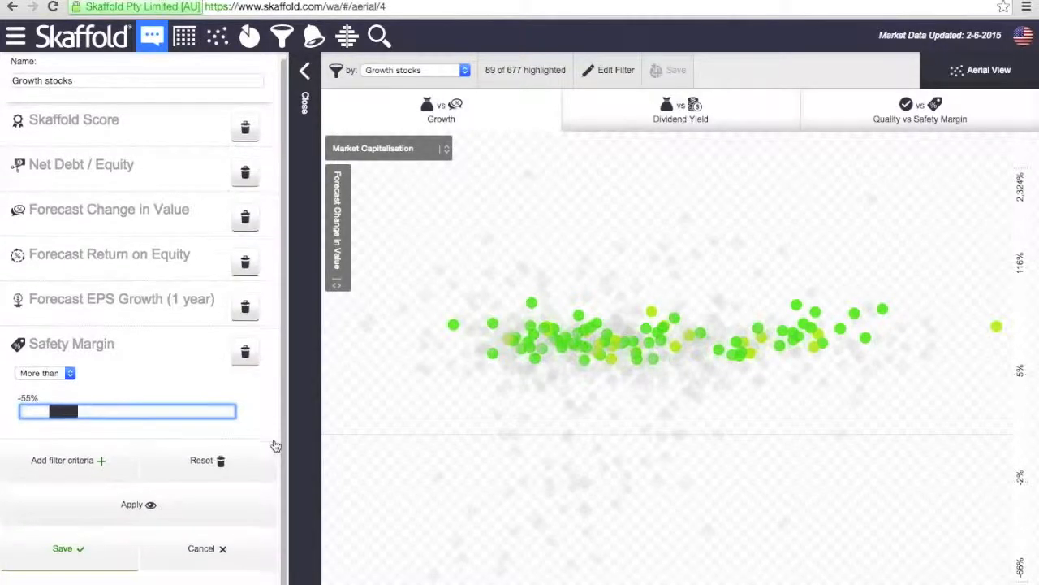
{"action": "left_click", "coordinate": [138, 503]}
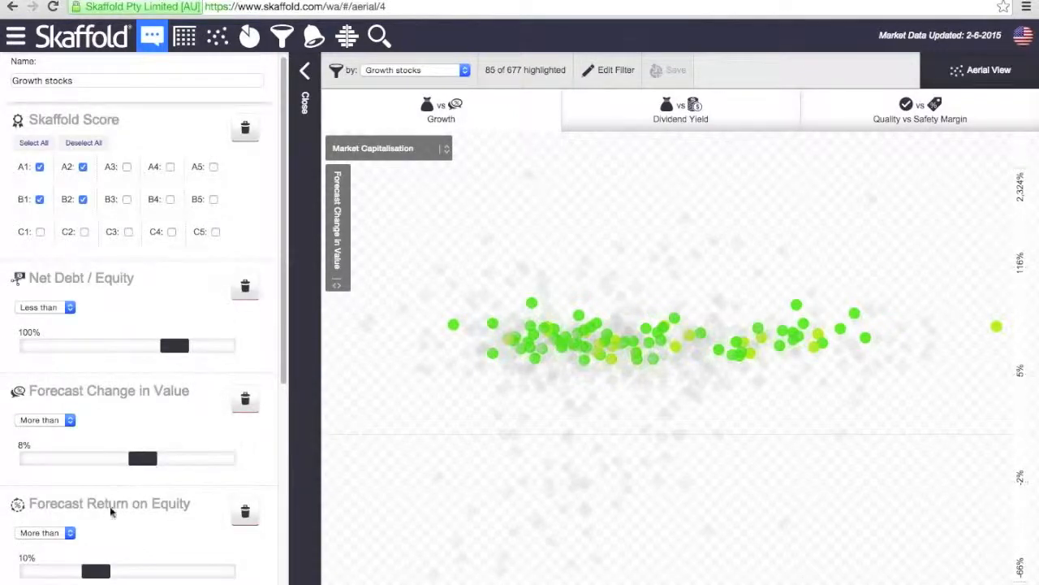
{"action": "scroll", "coordinate": [88, 541], "scroll_direction": "down", "scroll_amount": 2}
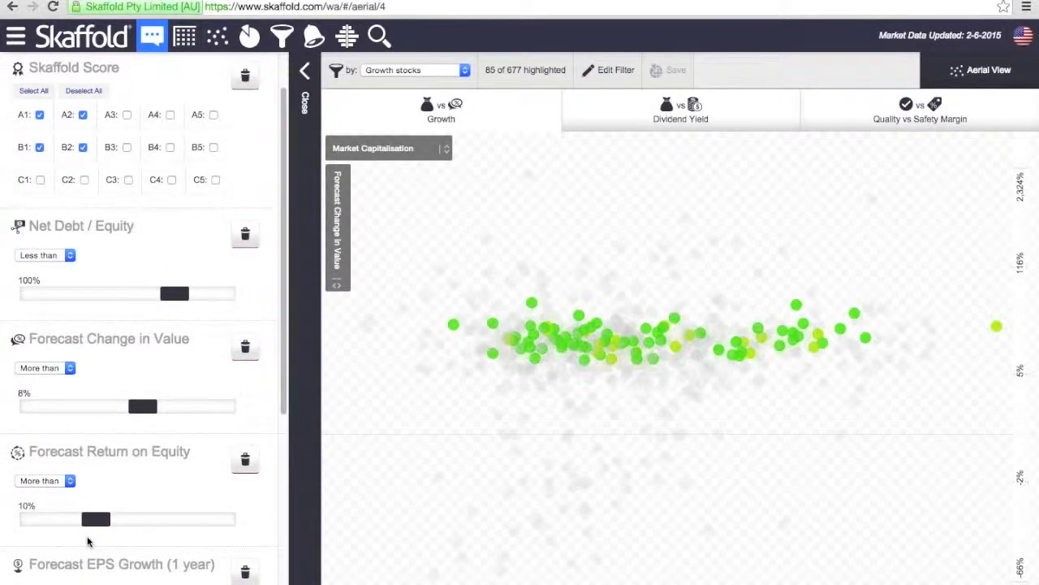
{"action": "scroll", "coordinate": [86, 538], "scroll_direction": "down", "scroll_amount": 8}
{"action": "scroll", "coordinate": [86, 538], "scroll_direction": "down", "scroll_amount": 5}
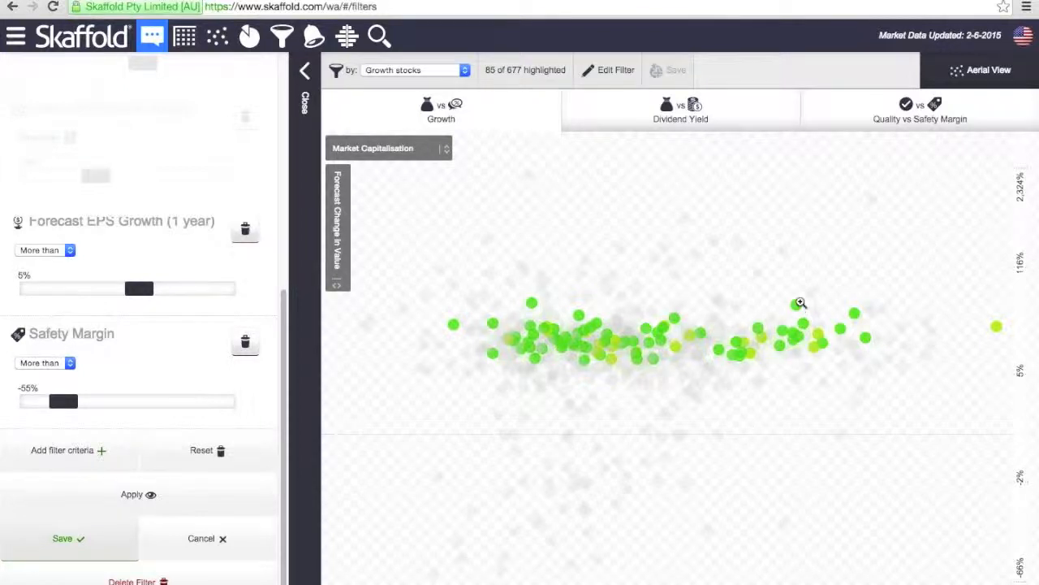
Step: Examine the company names, market capitalisation and forecast change in value of the highlighted large-cap stocks, such as Celgene and Gilead
{"action": "mouse_move", "coordinate": [799, 304]}
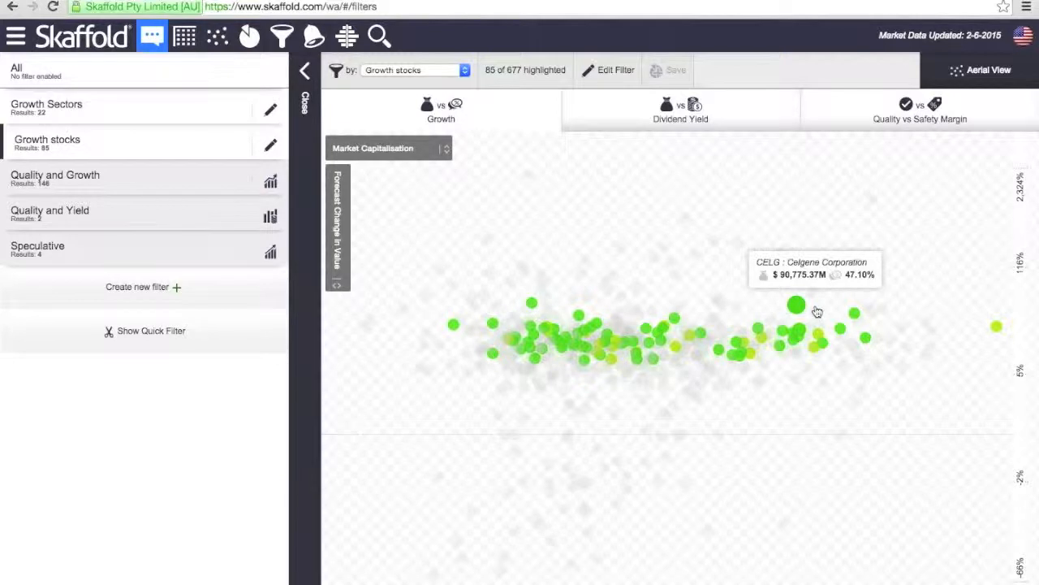
{"action": "mouse_move", "coordinate": [853, 313]}
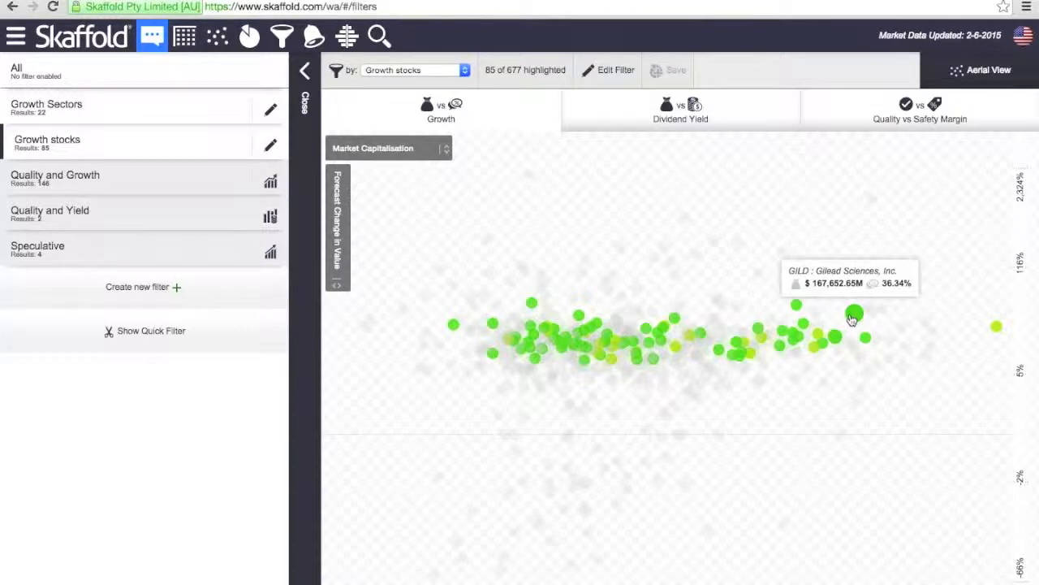
{"action": "mouse_move", "coordinate": [864, 337]}
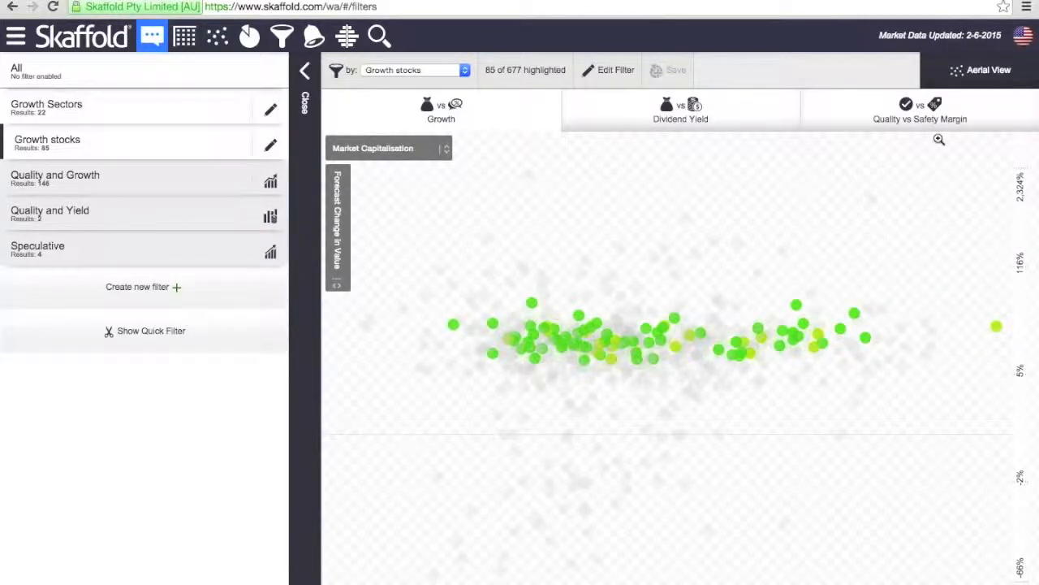
Step: Switch the market from United States to Australia - ASX and open its Aerial View
{"action": "left_click", "coordinate": [1027, 39]}
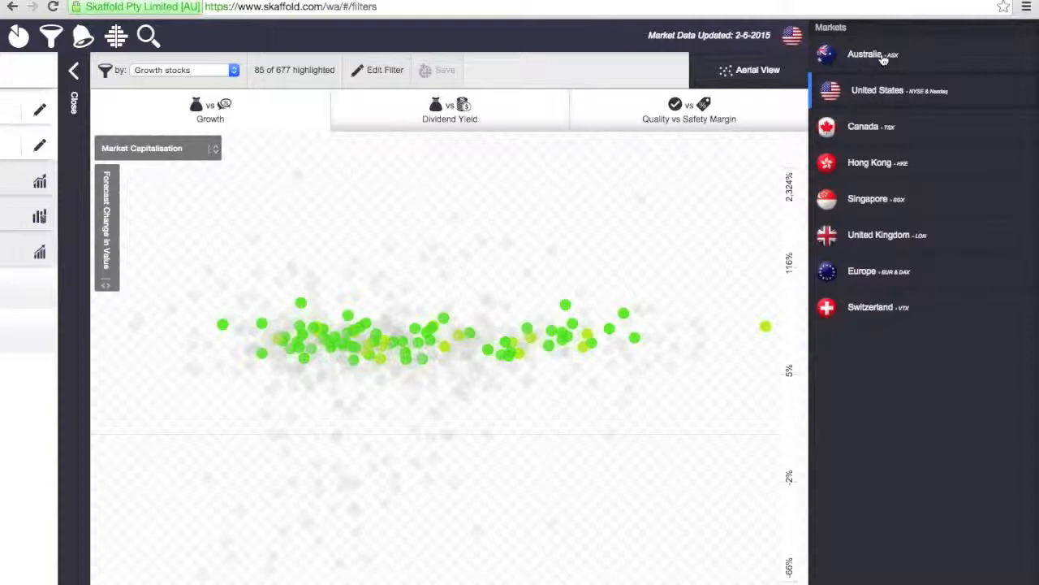
{"action": "left_click", "coordinate": [883, 59]}
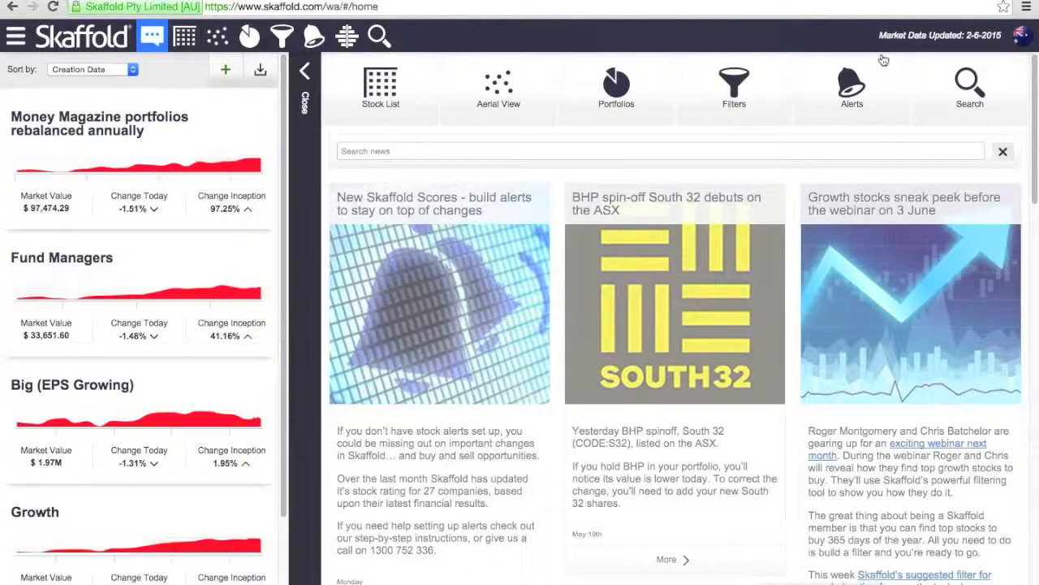
{"action": "left_click", "coordinate": [519, 103]}
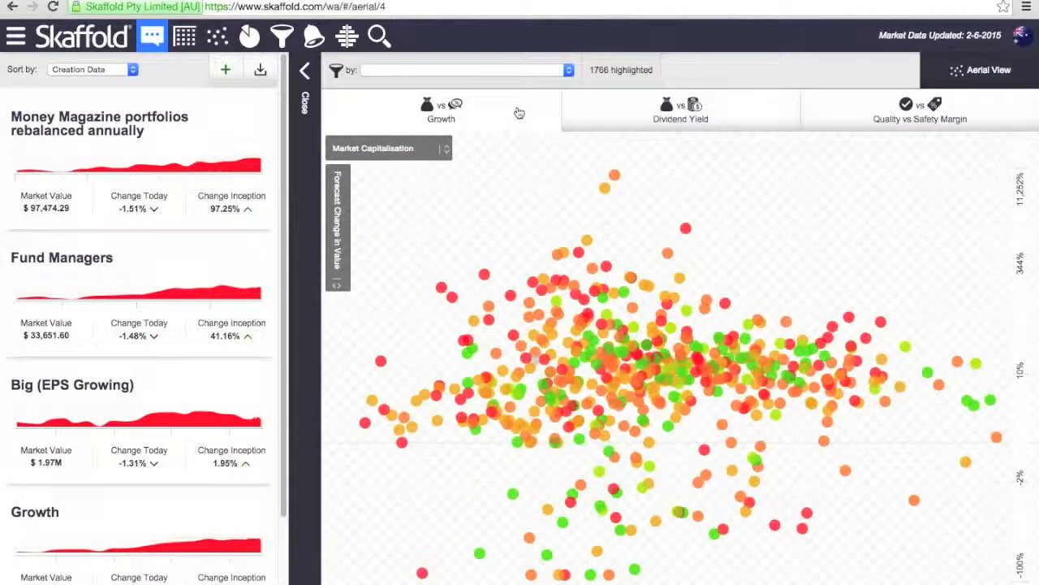
Step: Filter the Australian stocks by the Growth stocks filter and collapse the side panel
{"action": "left_click", "coordinate": [569, 72]}
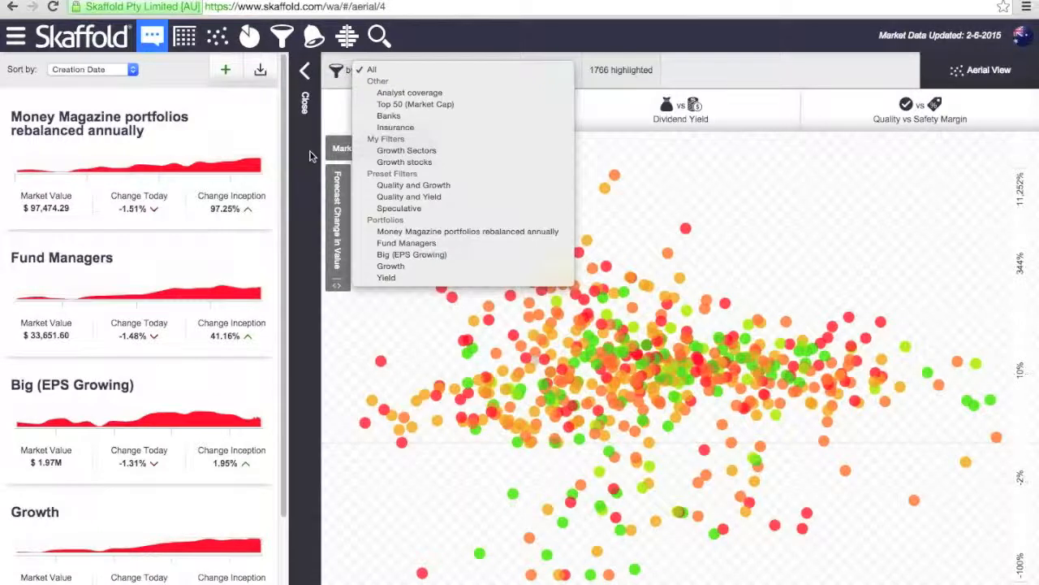
{"action": "left_click", "coordinate": [404, 163]}
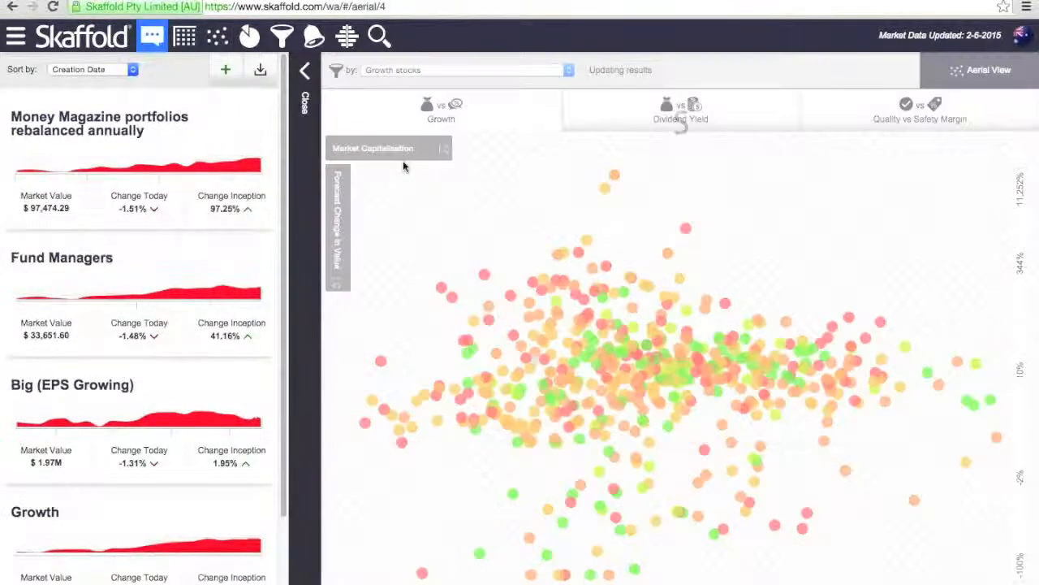
{"action": "left_click", "coordinate": [304, 72]}
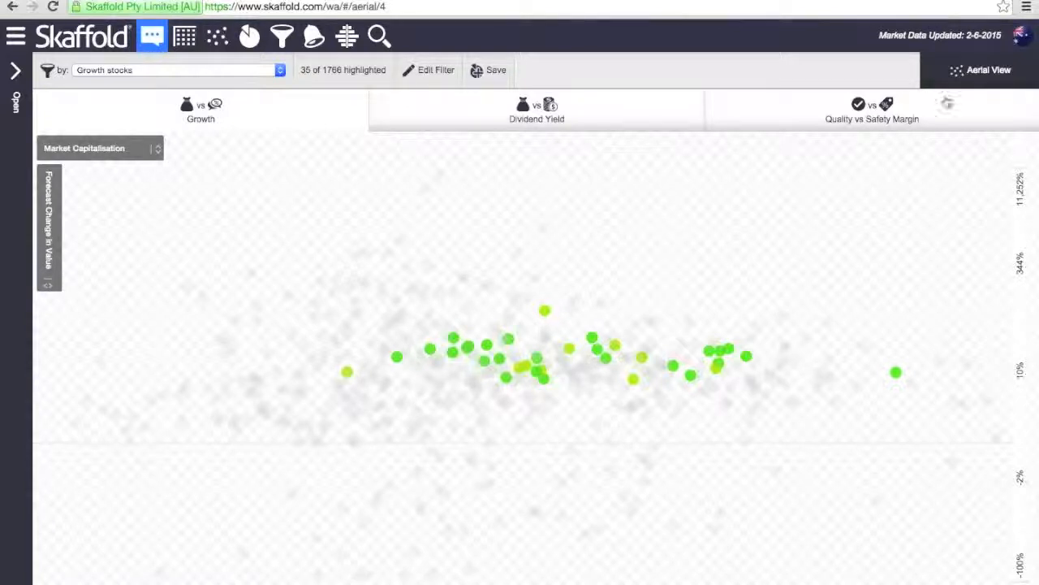
Step: Show the filtered Australian stocks as a Stock List, and switch to Adobe Acrobat Pro
{"action": "left_click", "coordinate": [957, 77]}
{"action": "left_click", "coordinate": [959, 76]}
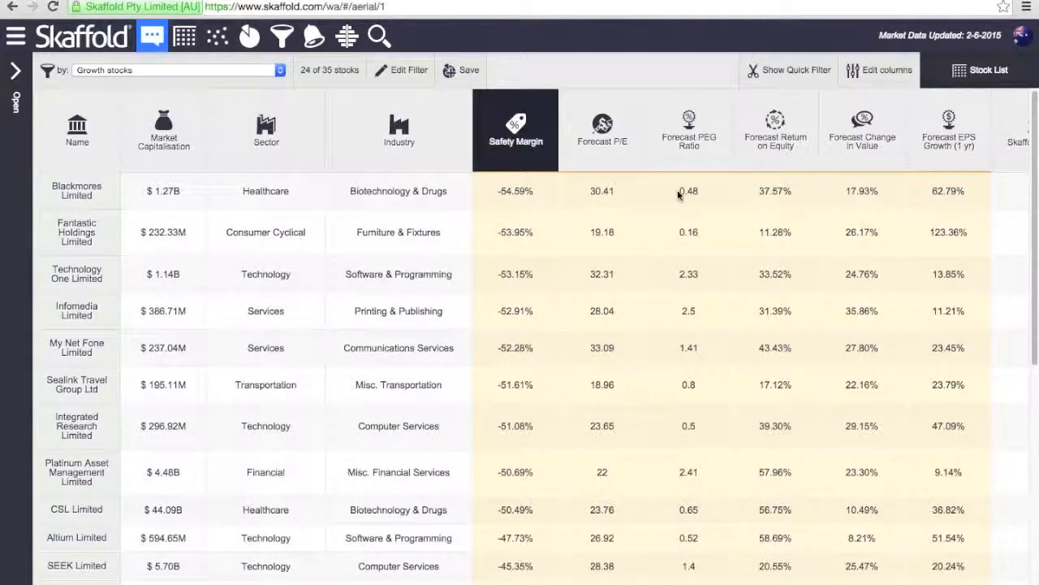
{"action": "key", "text": "super+Tab"}
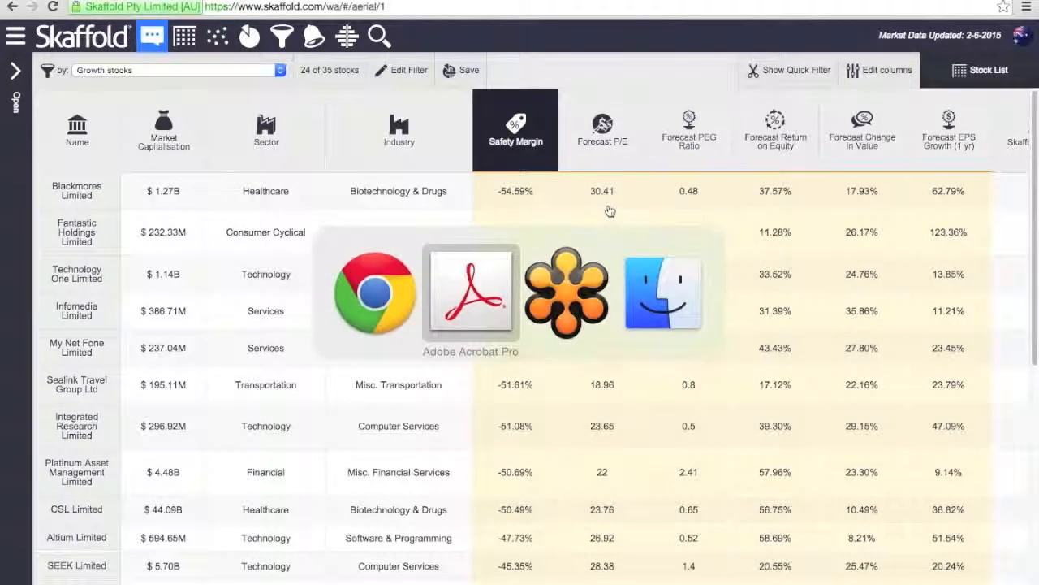